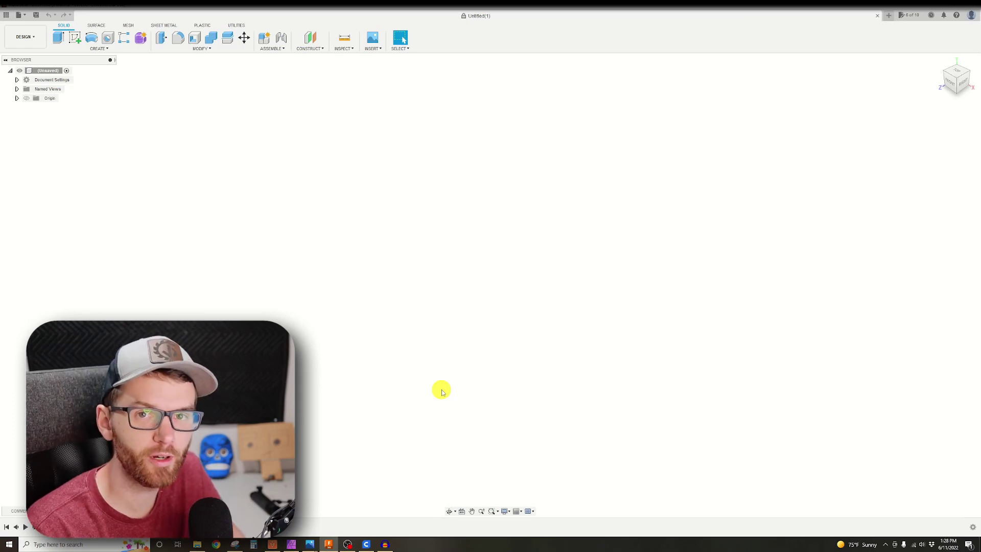
# Add user parameters Tool_Dia = 1.41 in and Hose_dia = 2.27 in via Change Parameters
pyautogui.click(196, 49)
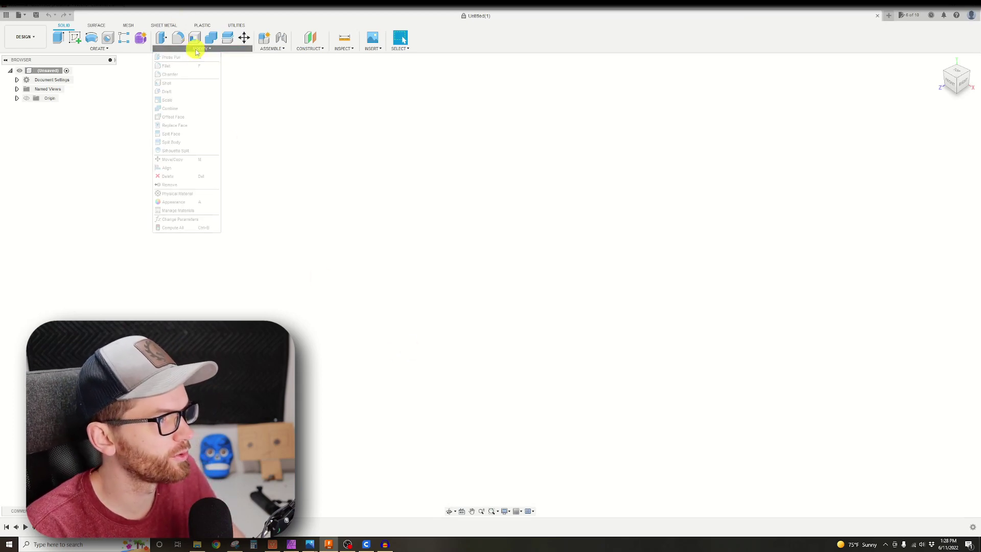
pyautogui.click(196, 220)
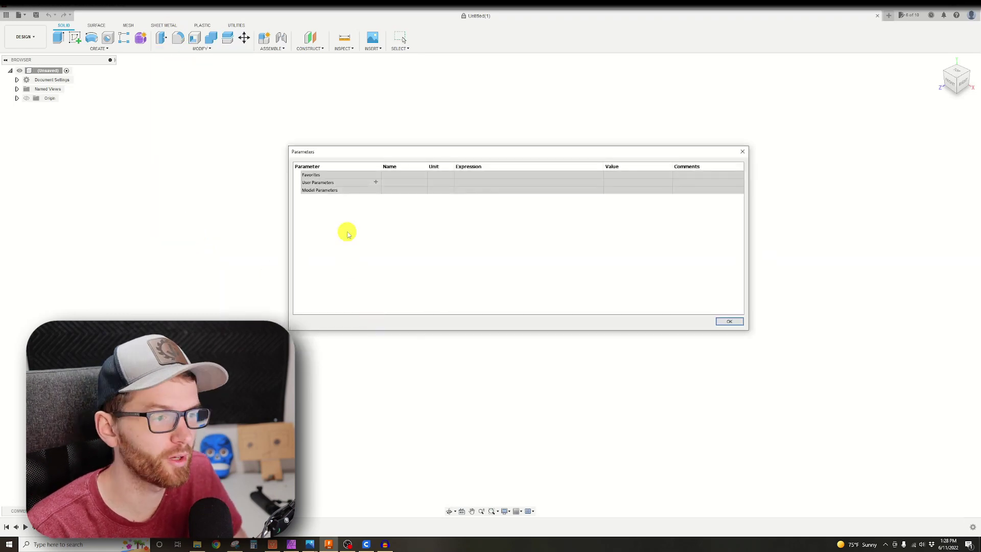
pyautogui.click(376, 182)
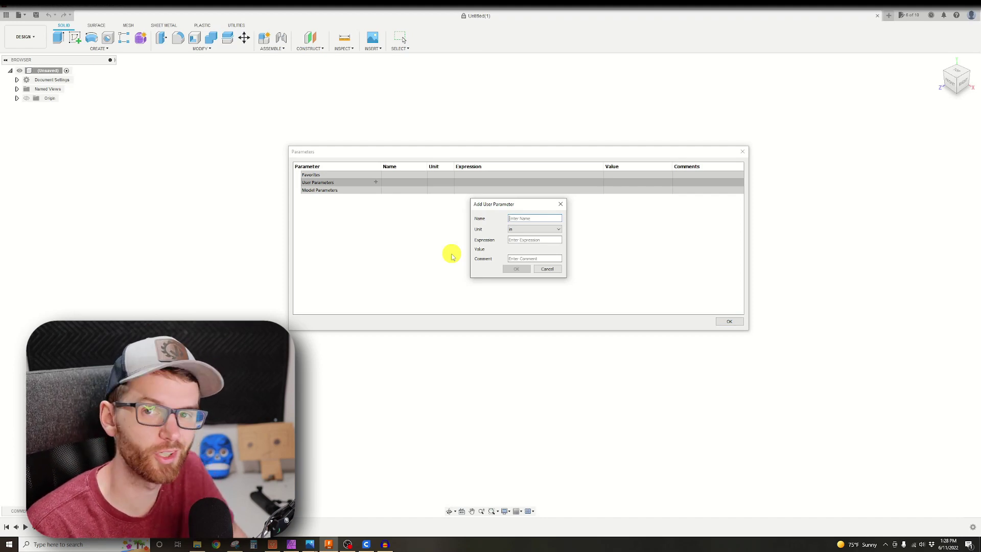
pyautogui.write('l_Dia')
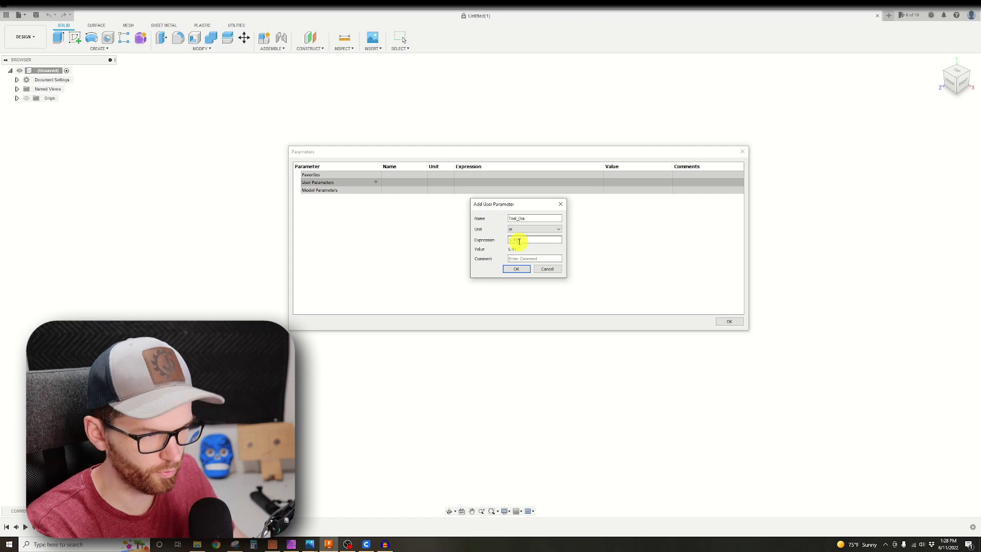
pyautogui.press('Return')
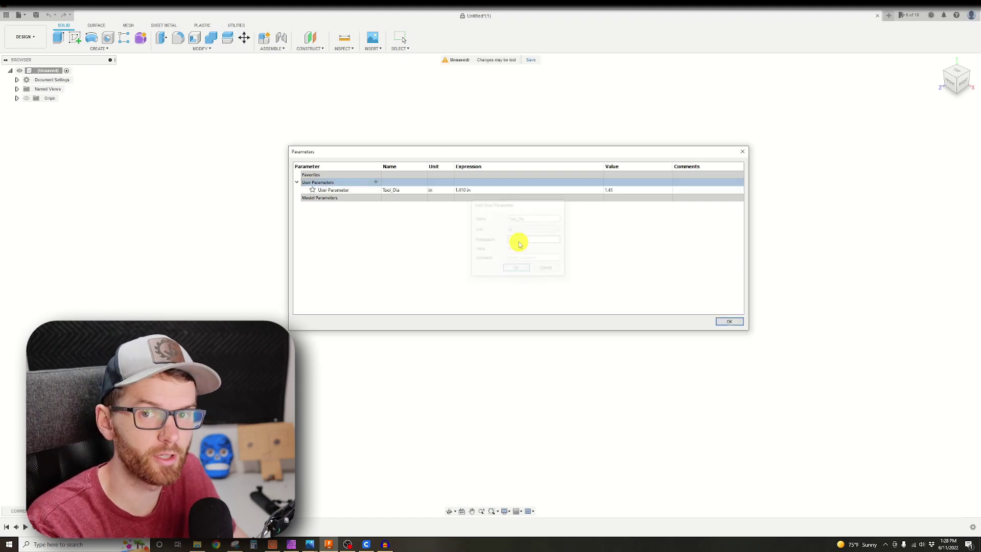
pyautogui.click(376, 182)
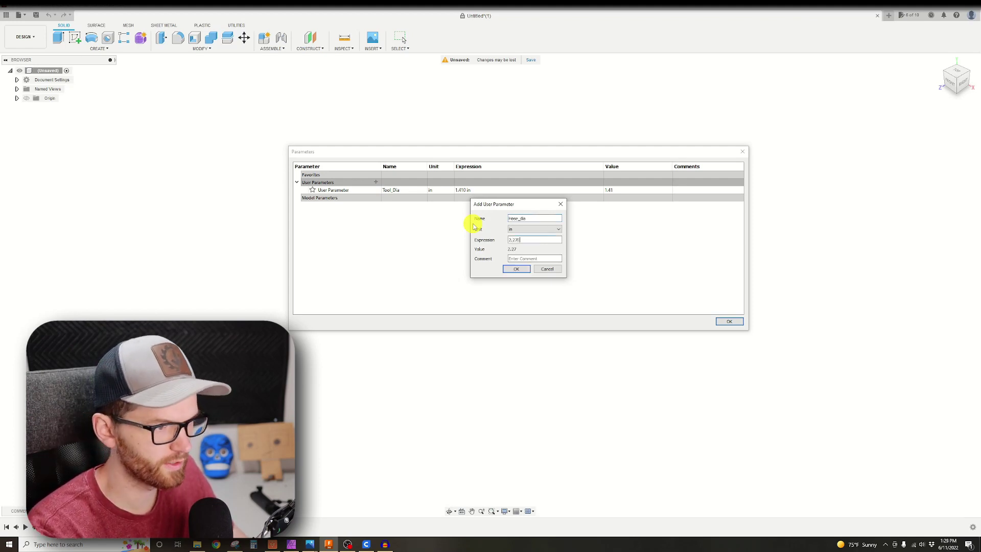
pyautogui.press('Return')
pyautogui.press('Return')
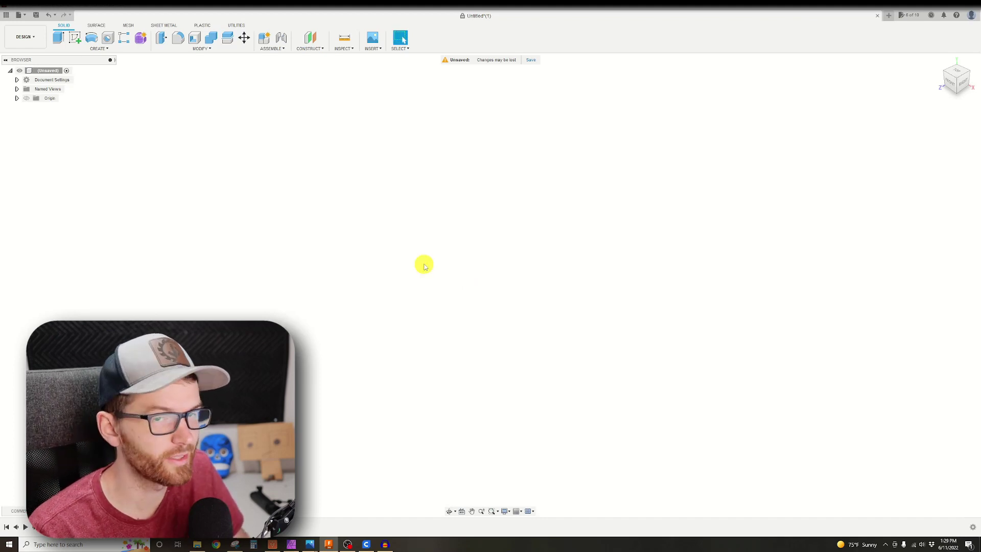
# Start a new sketch on the front (XY) plane
pyautogui.click(97, 49)
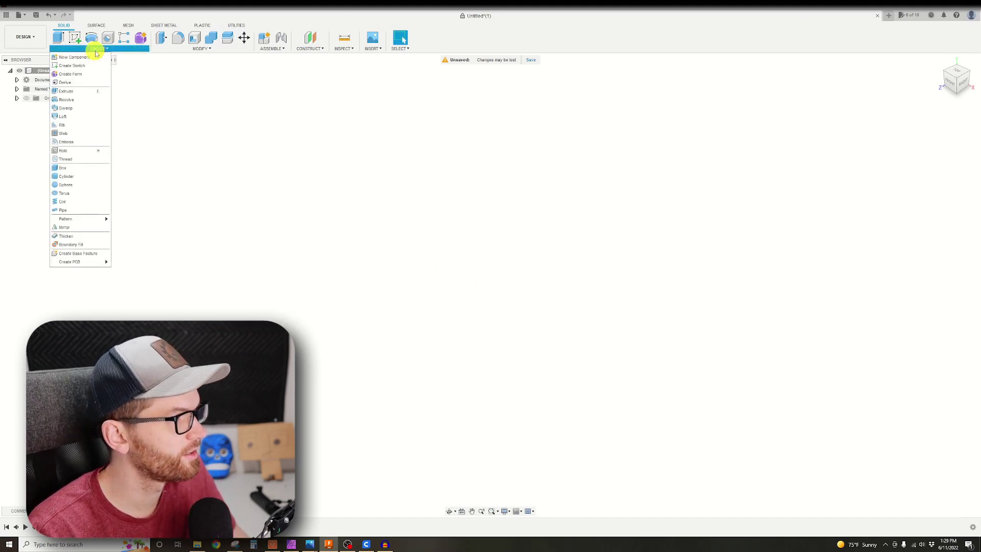
pyautogui.click(92, 65)
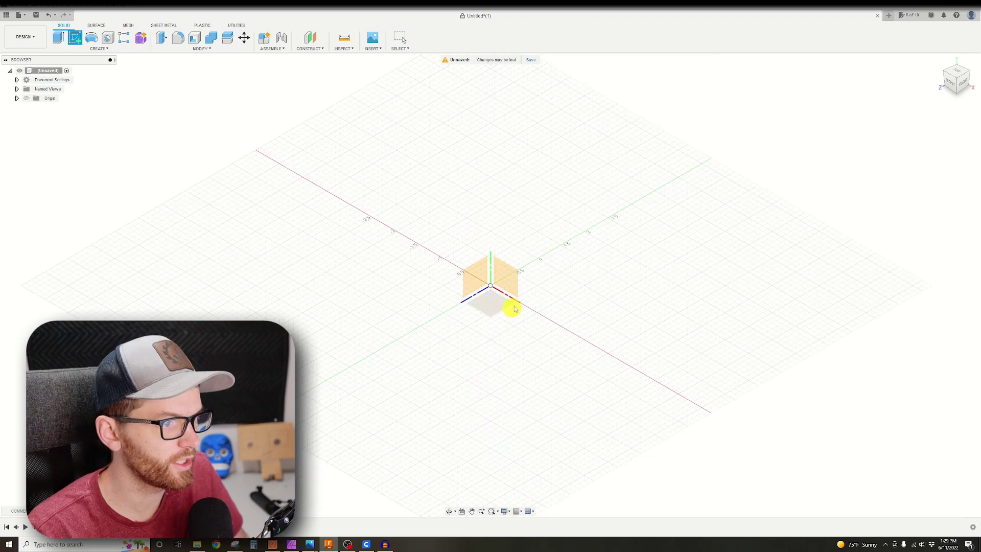
pyautogui.click(507, 271)
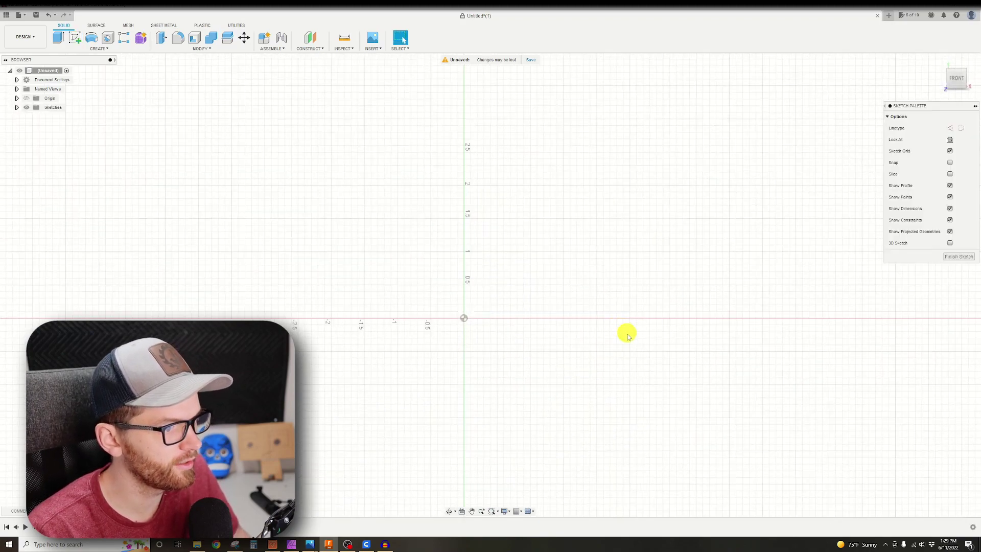
# Draw a closed stepped line profile from the origin with a sloped transition between steps
pyautogui.press('l')
pyautogui.click(463, 318)
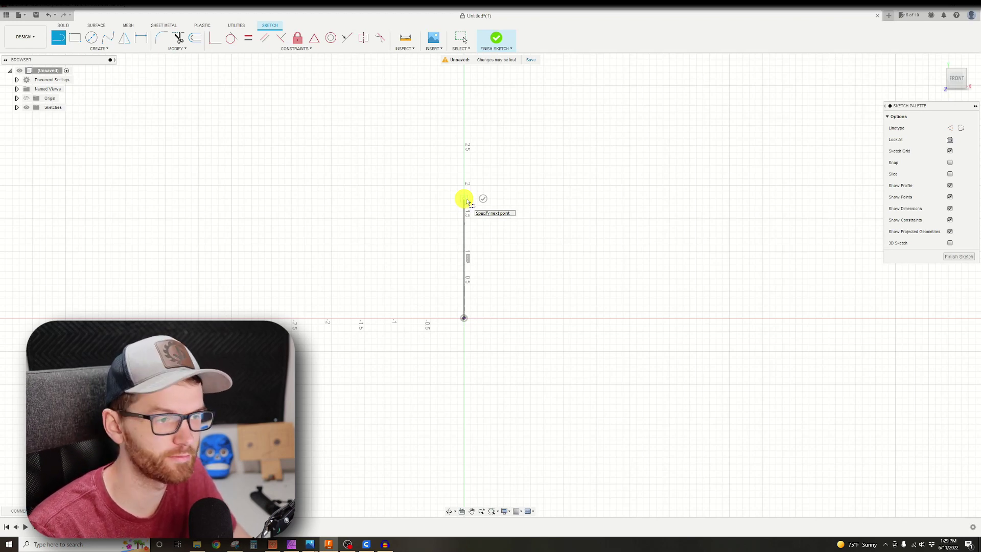
pyautogui.click(464, 199)
pyautogui.click(513, 198)
pyautogui.click(514, 240)
pyautogui.click(541, 274)
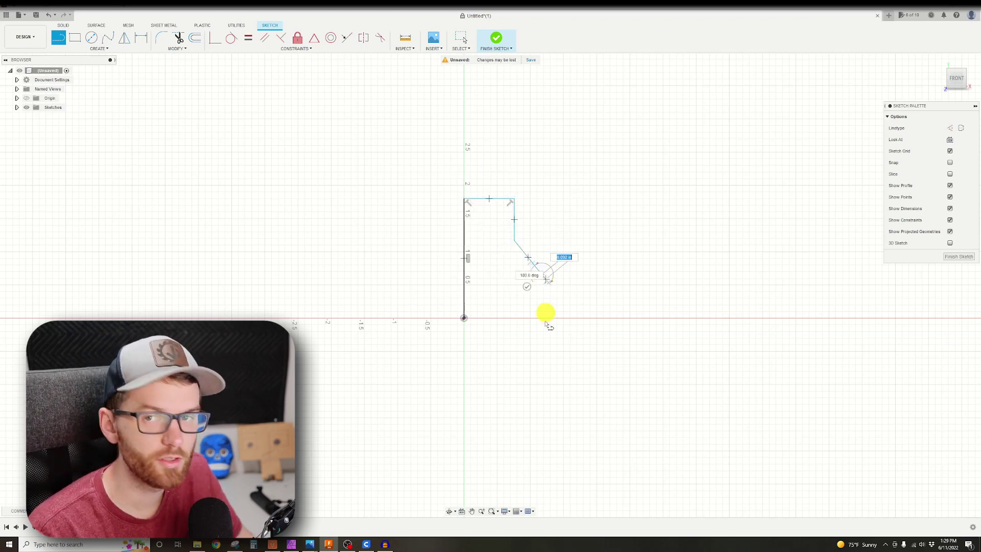
pyautogui.moveTo(546, 324)
pyautogui.mouseDown()
pyautogui.moveTo(465, 319)
pyautogui.moveTo(536, 328)
pyautogui.moveTo(542, 318)
pyautogui.mouseUp()
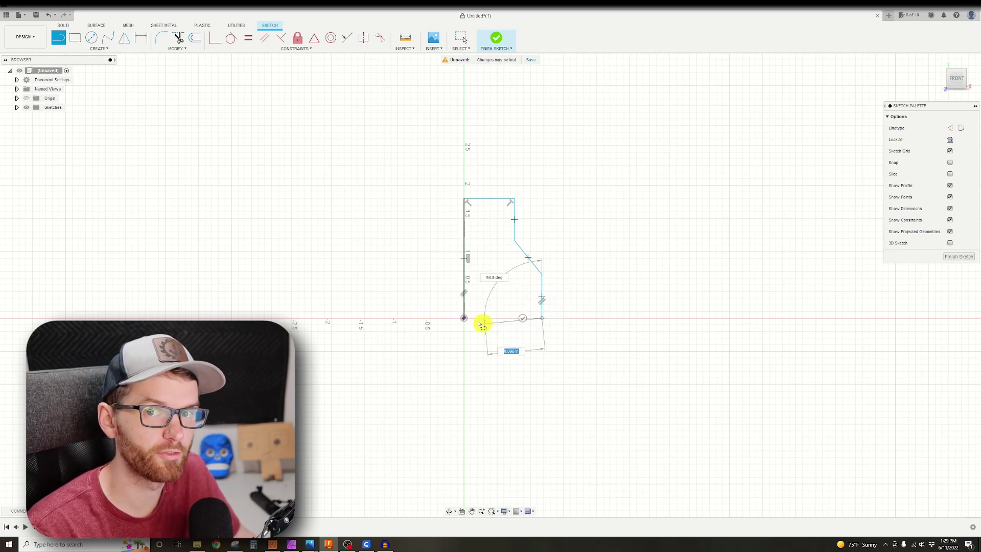
pyautogui.click(464, 319)
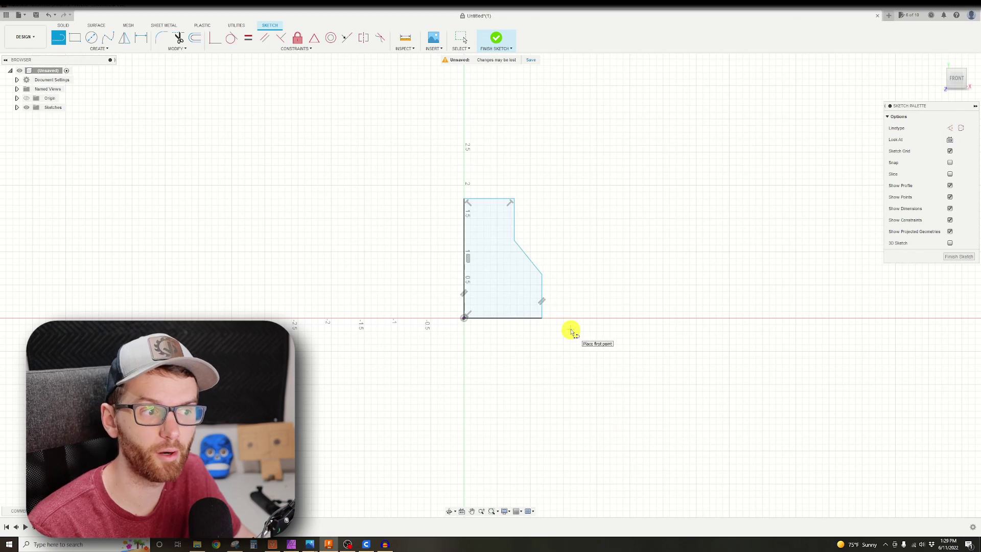
pyautogui.press('Escape')
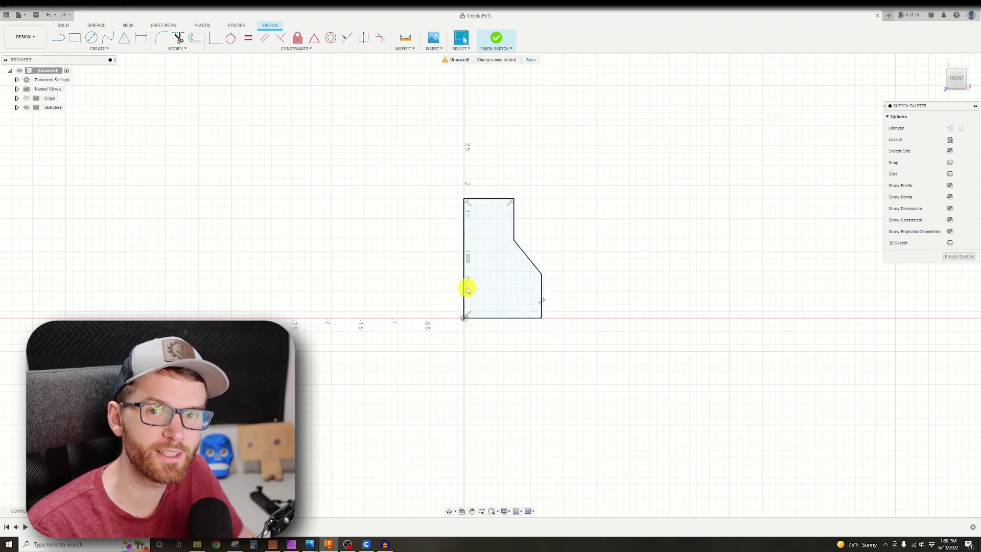
# Turn the profile's left edge into a centerline
pyautogui.click(465, 288)
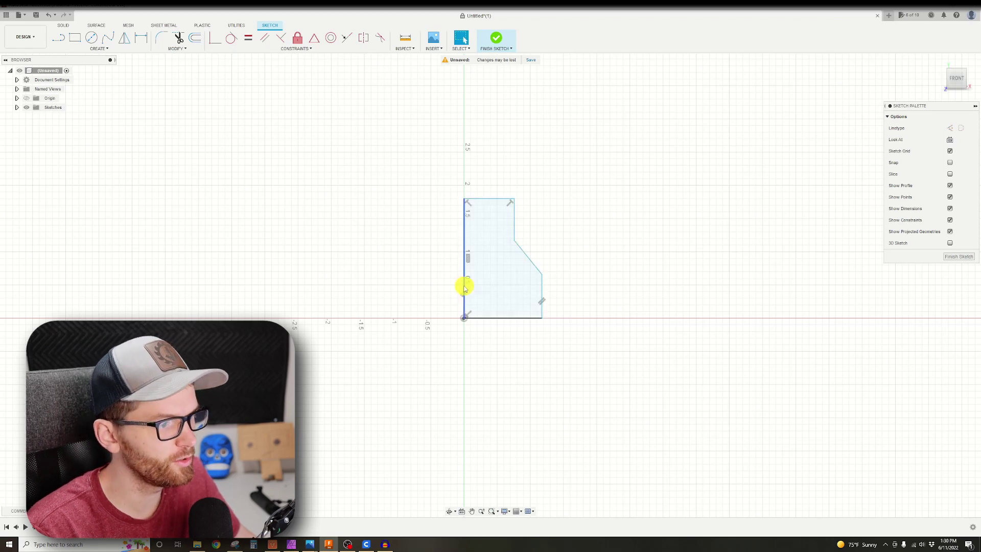
pyautogui.rightClick(464, 289)
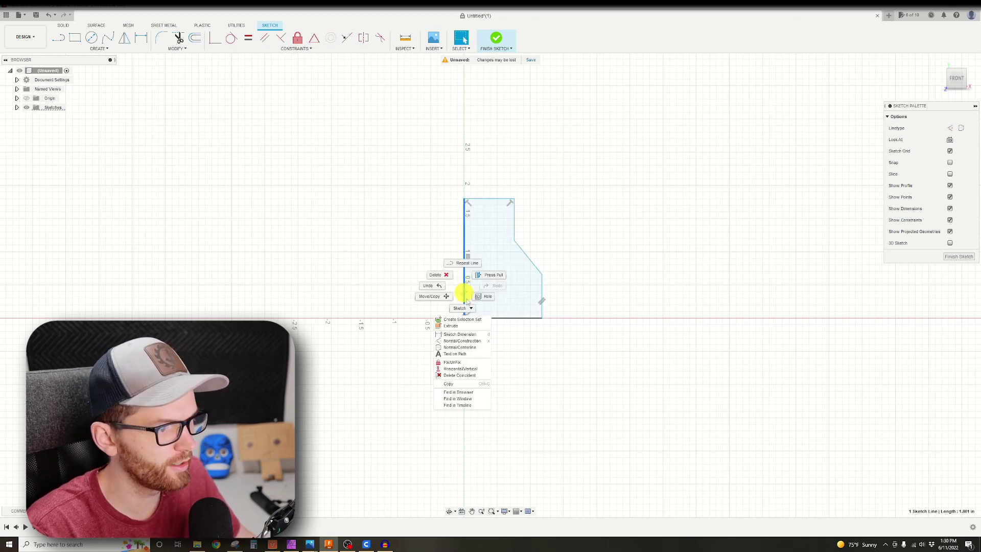
pyautogui.click(467, 347)
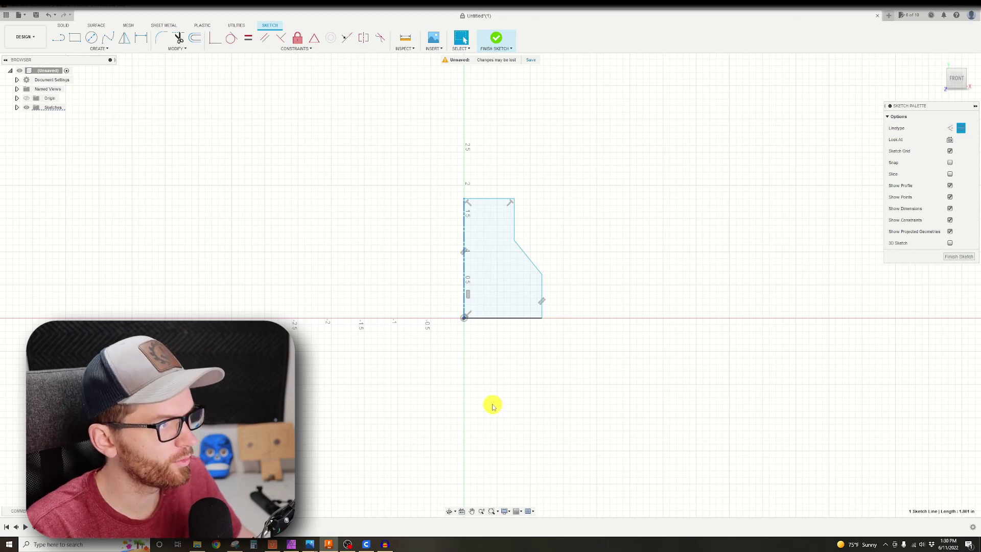
# Add diameter dimensions driven by Tool_Dia for the top step and Hose_dia for the lower step
pyautogui.press('d')
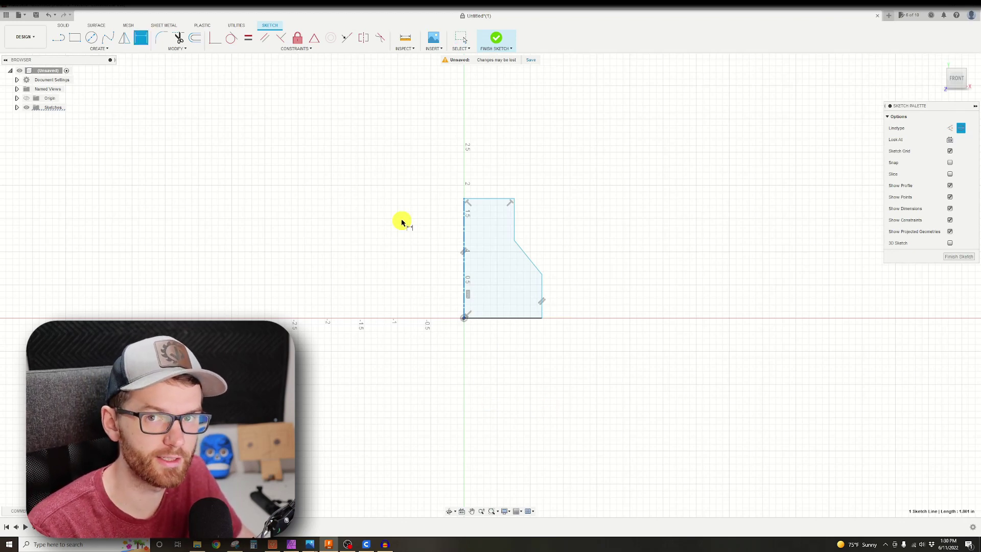
pyautogui.click(467, 220)
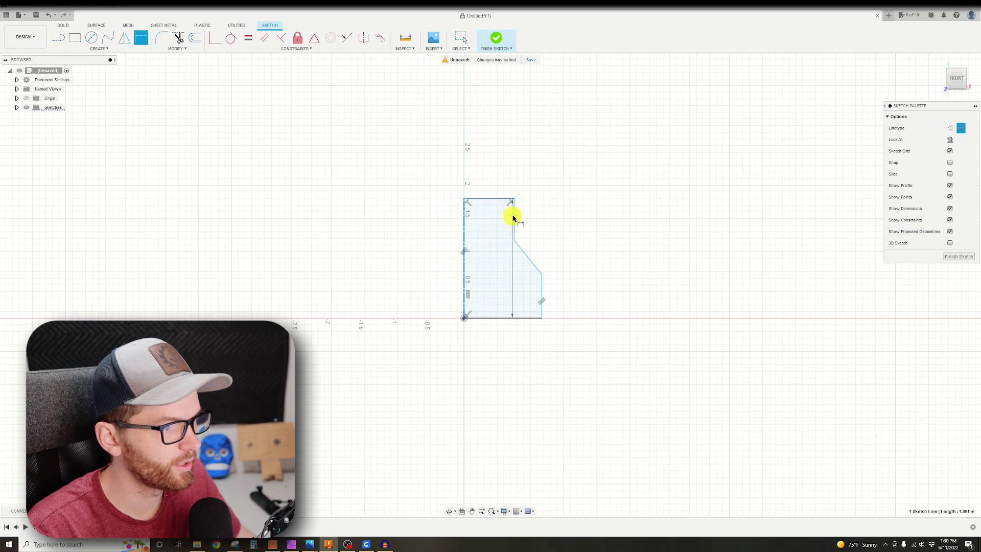
pyautogui.click(513, 215)
pyautogui.click(478, 176)
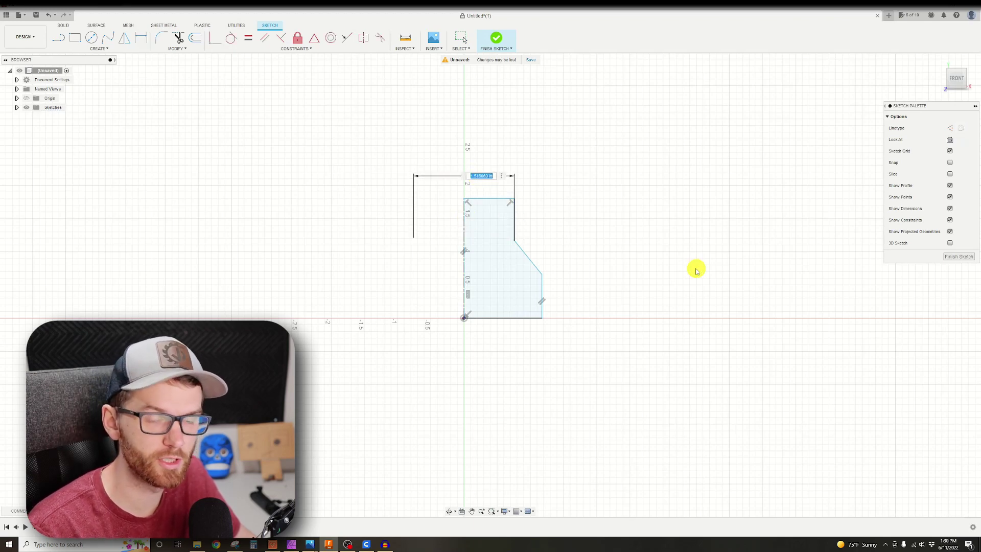
pyautogui.write('tool')
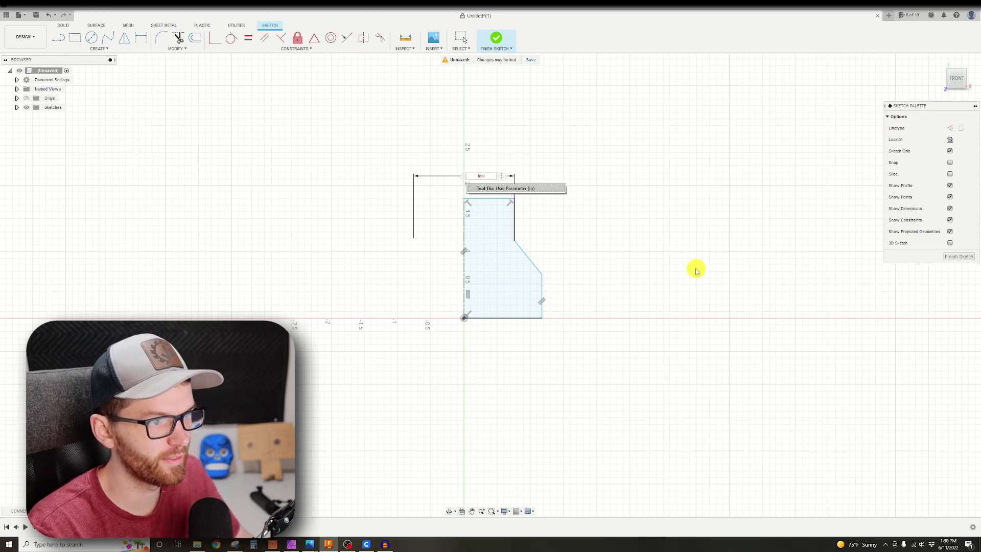
pyautogui.press('Return')
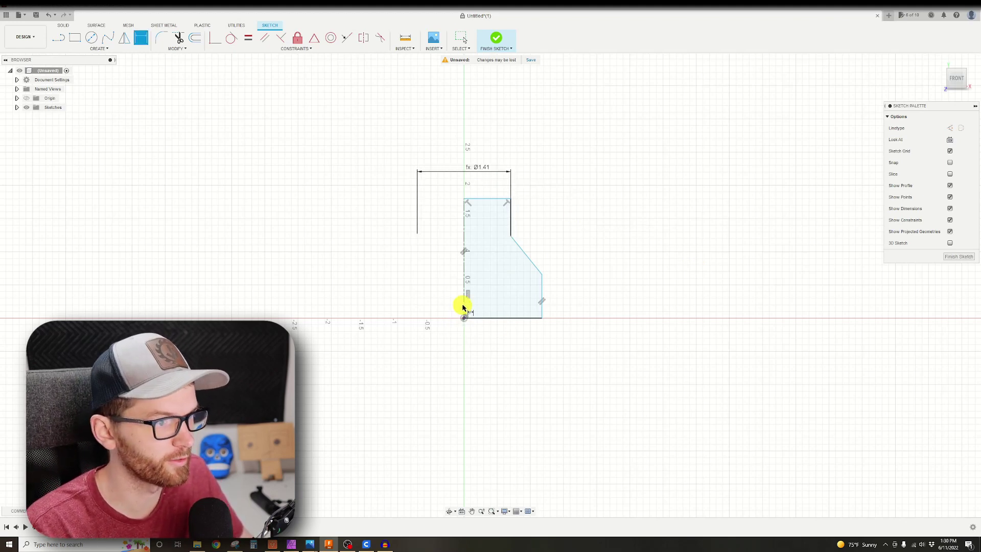
pyautogui.click(464, 307)
pyautogui.click(540, 303)
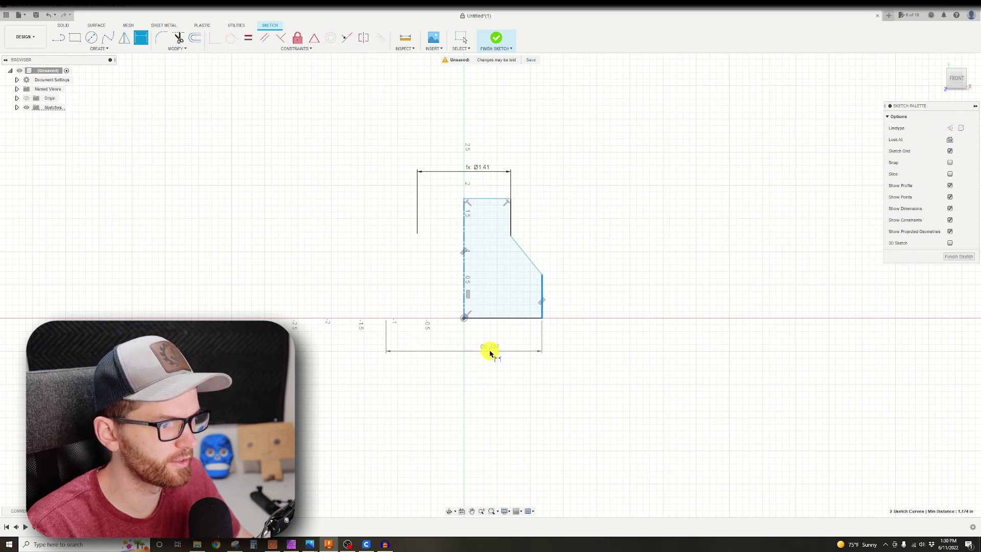
pyautogui.click(492, 351)
pyautogui.write('hose')
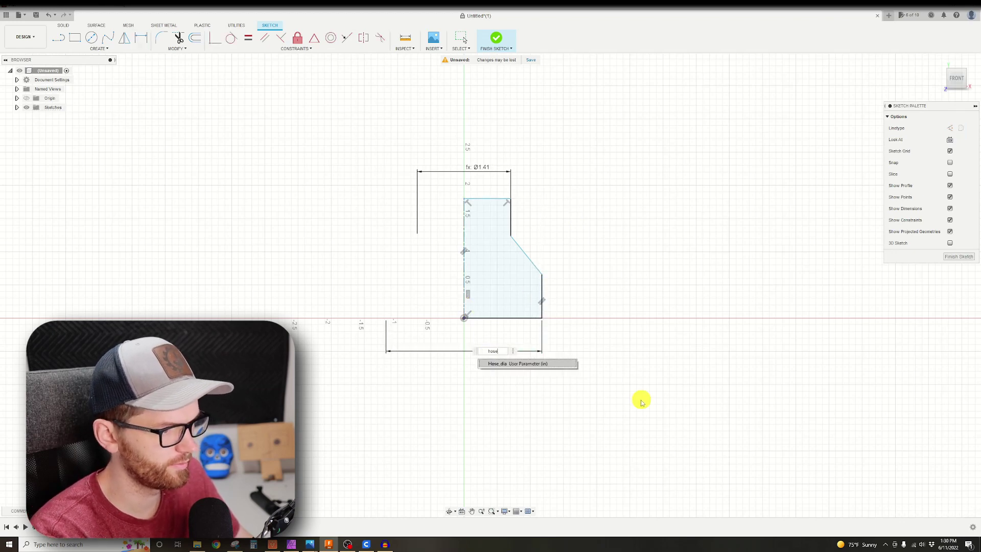
pyautogui.press('Return')
pyautogui.press('Return')
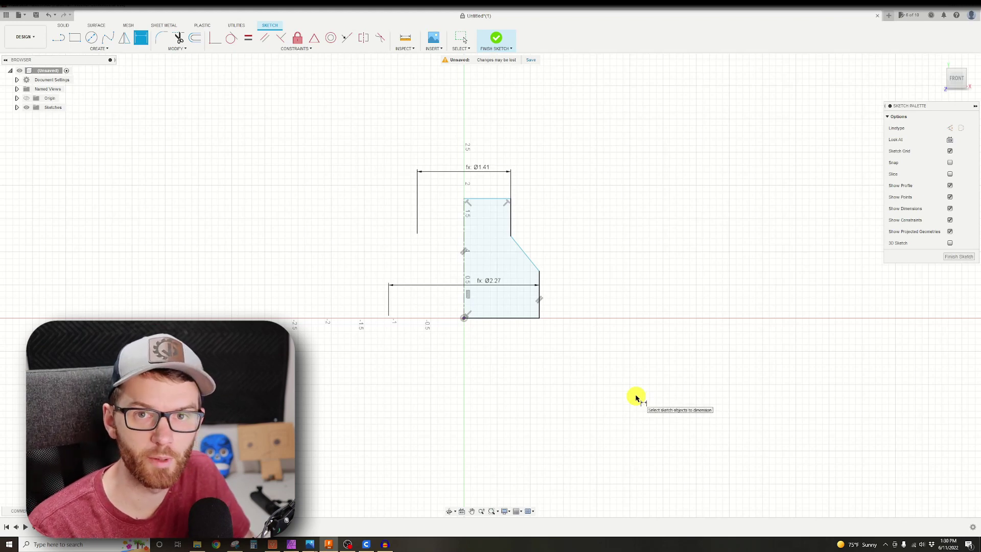
# Set both step heights to 1.00 and the diagonal taper to 45°, then finish the sketch
pyautogui.click(539, 284)
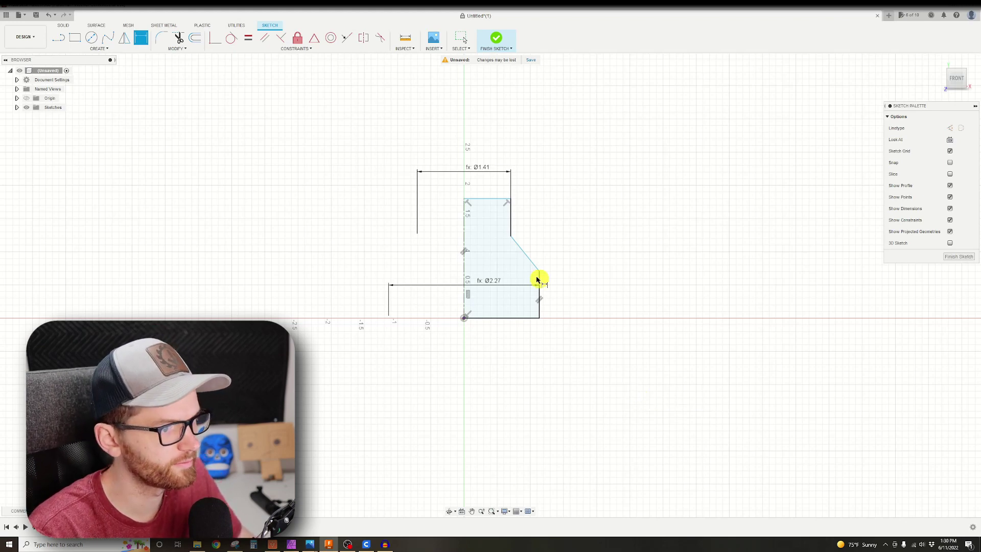
pyautogui.click(565, 306)
pyautogui.write('1')
pyautogui.press('Return')
pyautogui.click(511, 219)
pyautogui.click(529, 219)
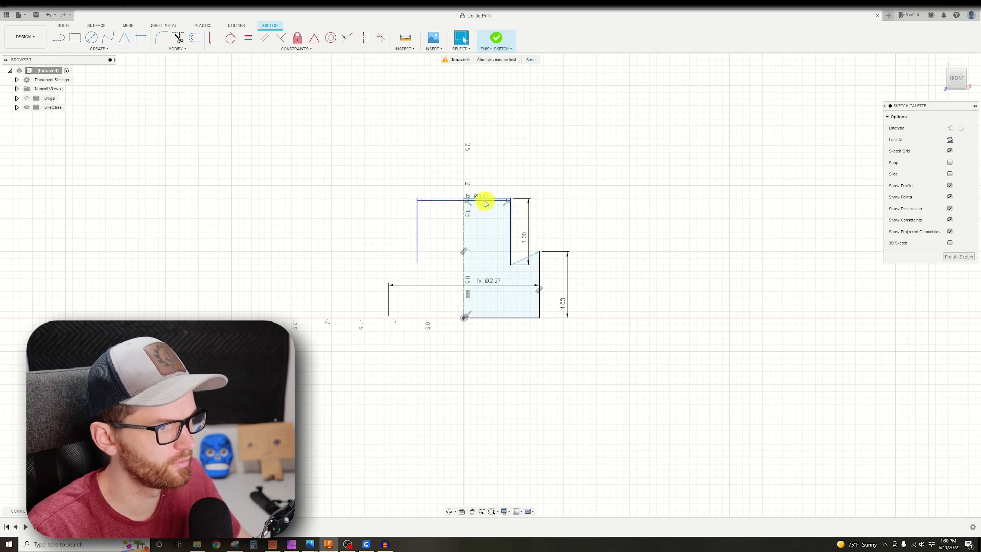
pyautogui.click(525, 258)
pyautogui.click(529, 219)
pyautogui.write('45')
pyautogui.press('Return')
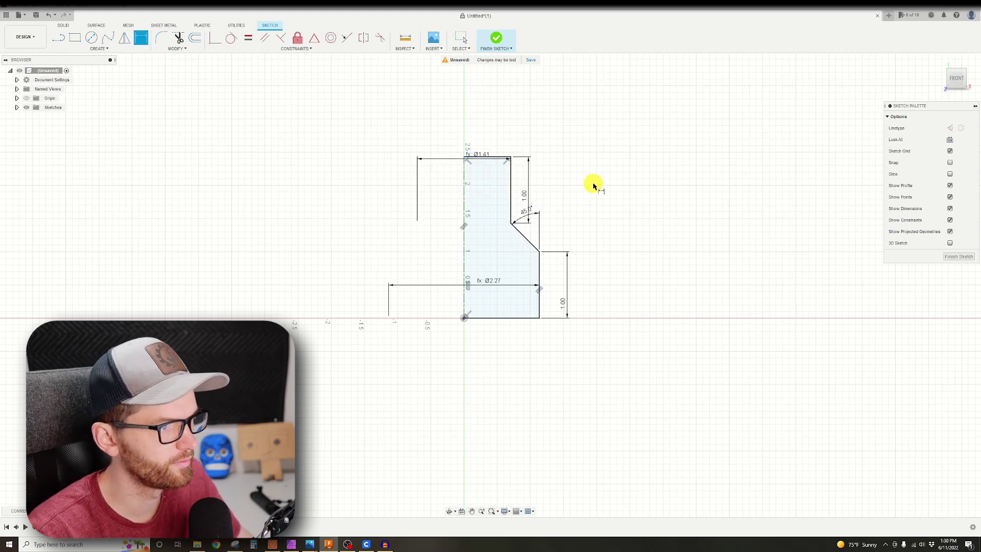
pyautogui.click(498, 41)
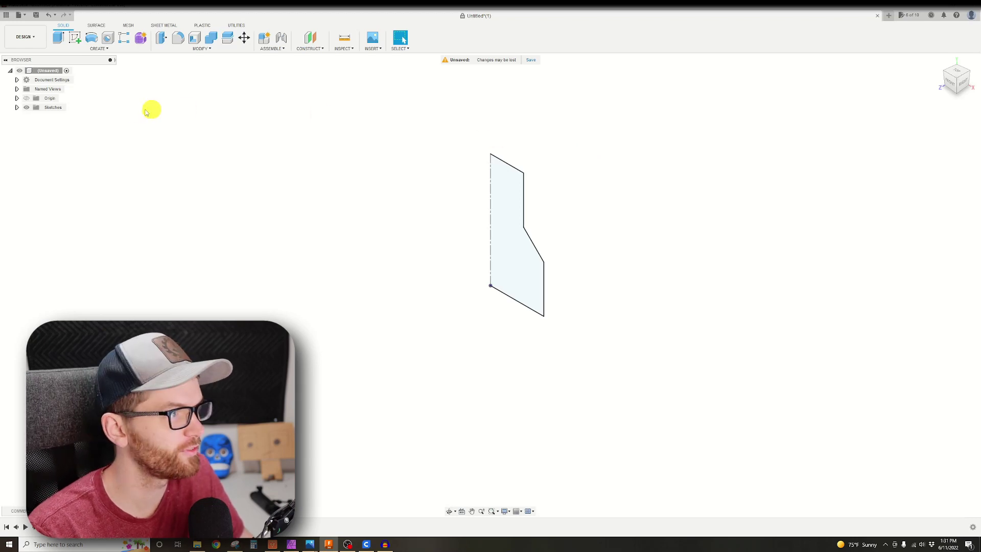
pyautogui.click(92, 37)
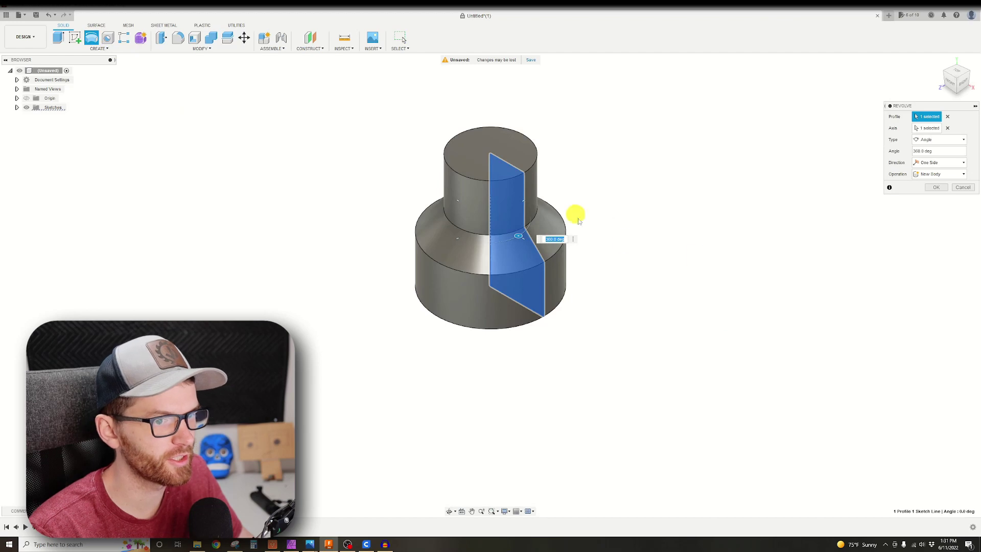
# Create the 360° revolved body and shell it to 0.15 in walls, open top and bottom
pyautogui.click(940, 188)
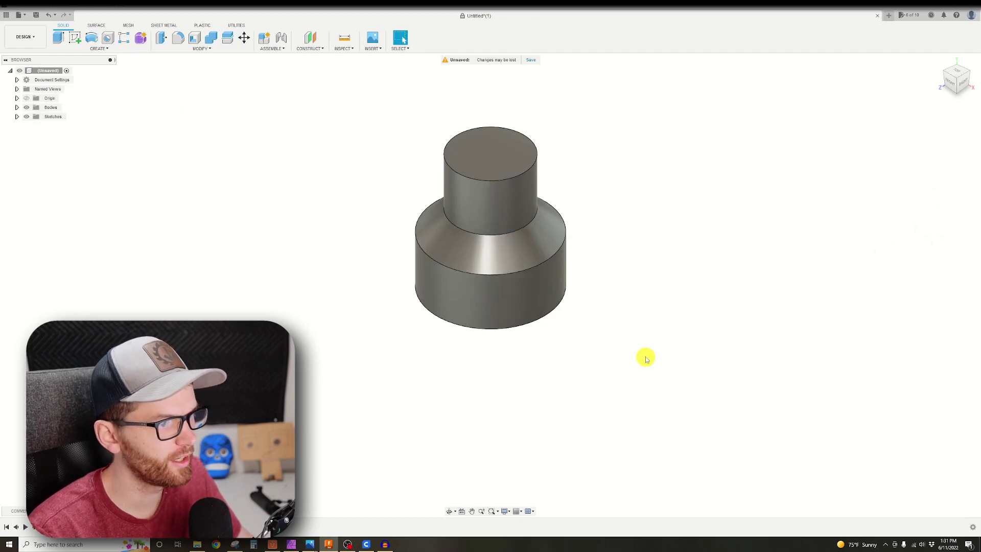
pyautogui.click(194, 37)
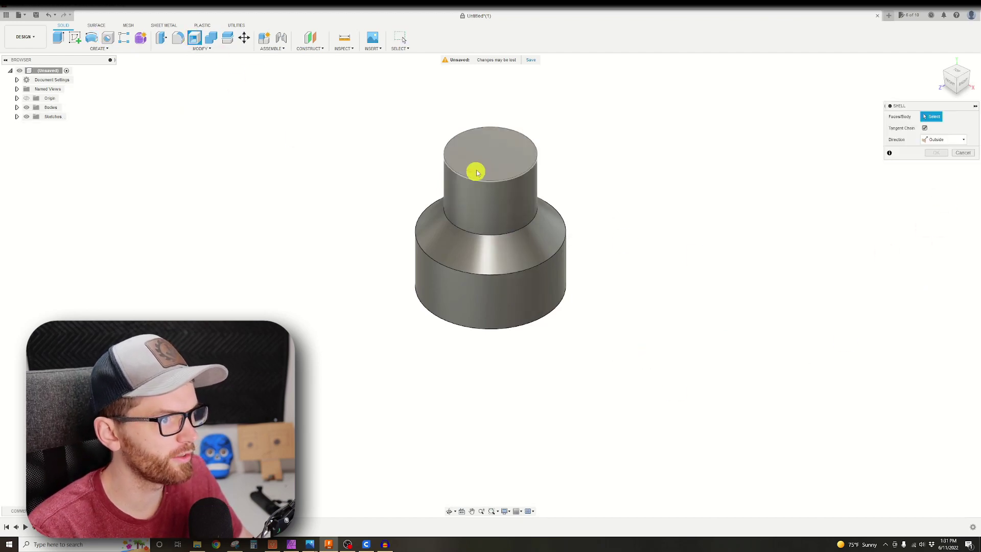
pyautogui.click(475, 171)
pyautogui.keyDown('shift'); pyautogui.moveTo(590, 259); pyautogui.dragTo(526, 184, button='middle'); pyautogui.keyUp('shift')
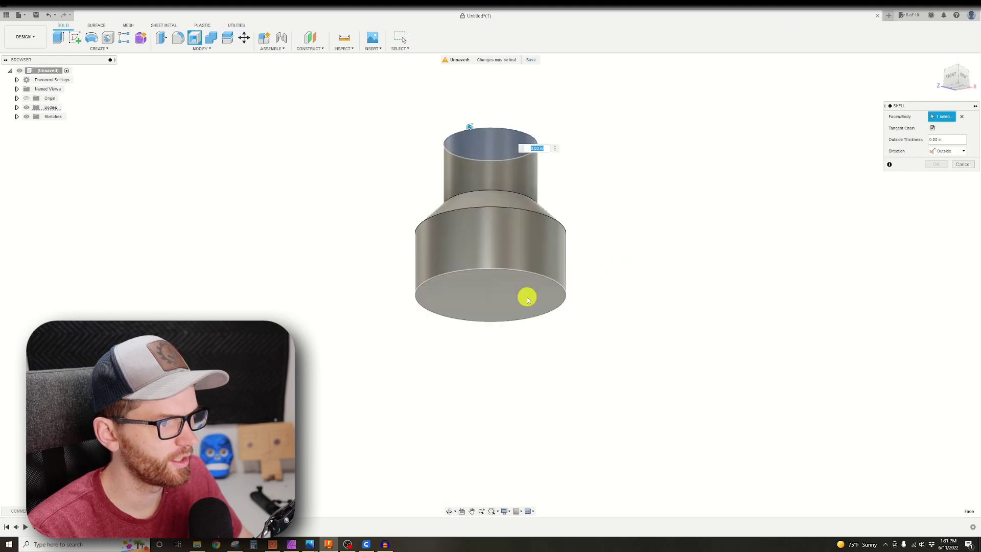
pyautogui.click(526, 296)
pyautogui.keyDown('shift'); pyautogui.moveTo(591, 208); pyautogui.dragTo(603, 252, button='middle'); pyautogui.keyUp('shift')
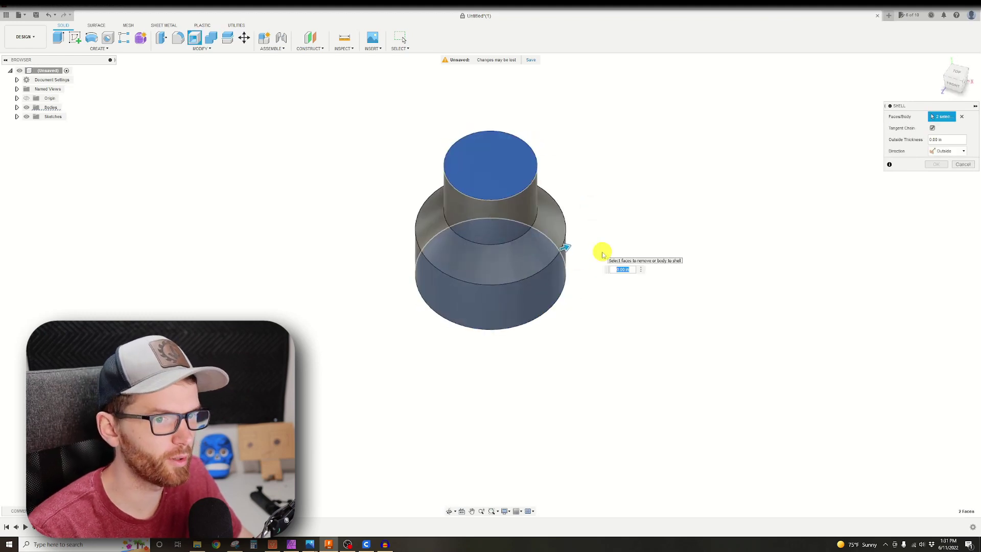
pyautogui.click(944, 140)
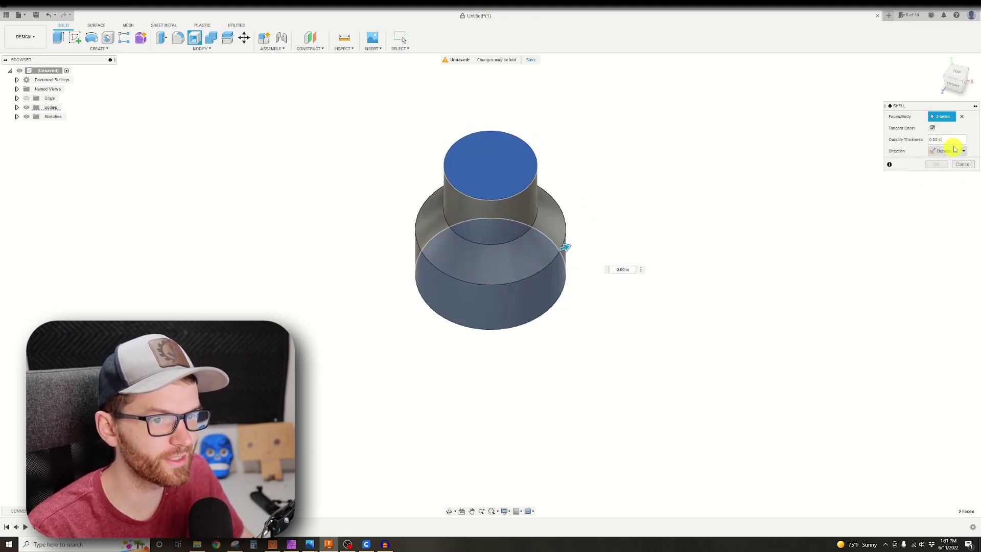
pyautogui.write('.15')
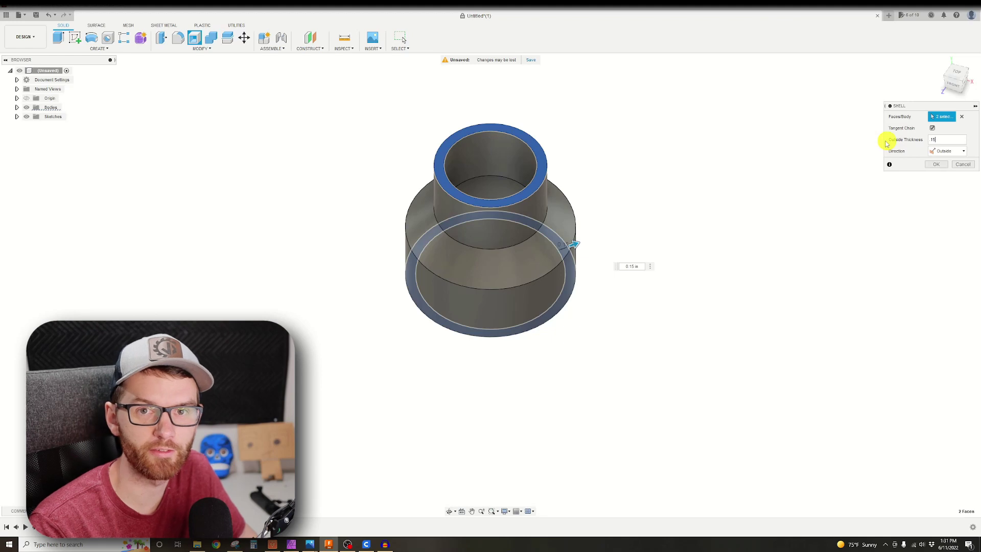
pyautogui.press('Return')
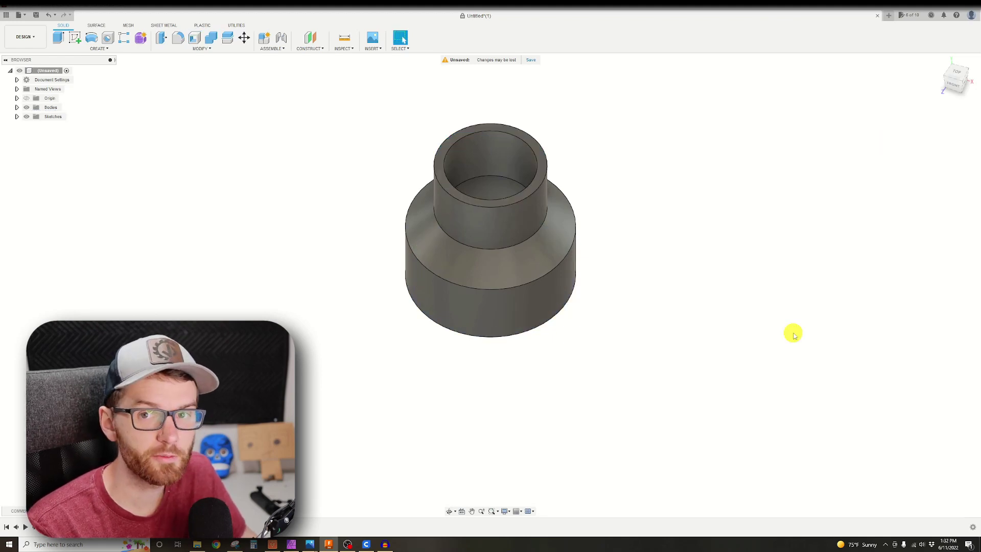
pyautogui.click(75, 38)
pyautogui.click(504, 274)
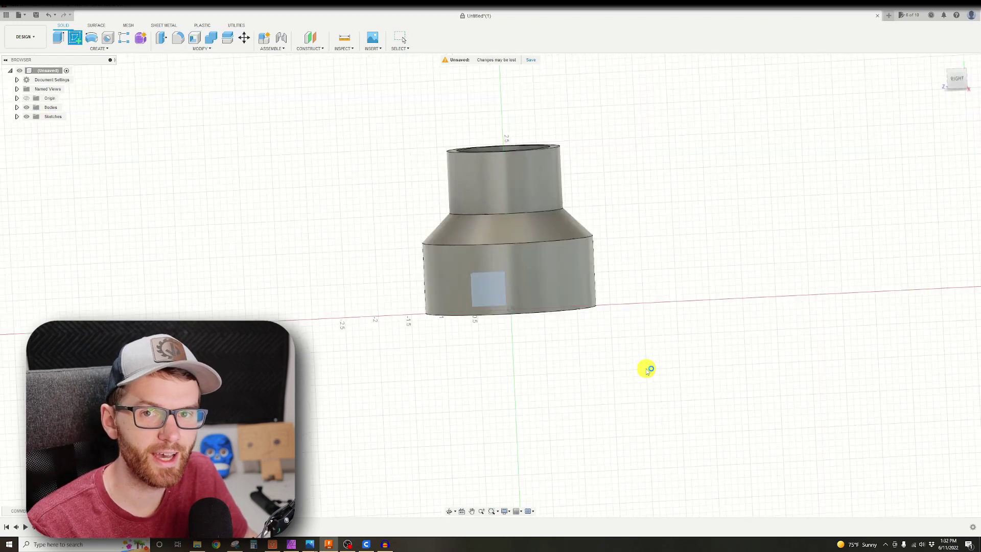
# Draw a 0.75 × 0.125 center rectangle on the side plane
pyautogui.click(99, 49)
pyautogui.click(134, 83)
pyautogui.click(506, 290)
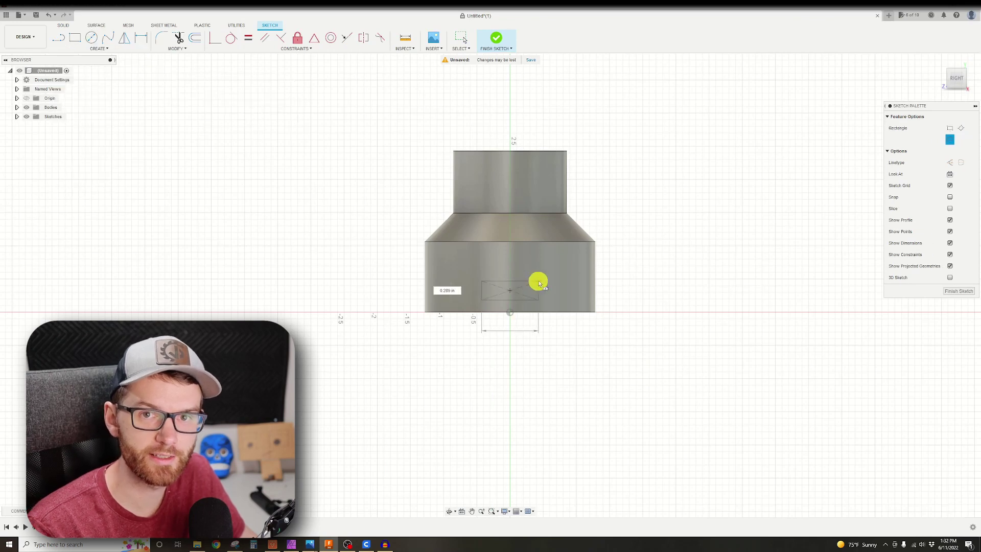
pyautogui.click(534, 280)
pyautogui.scroll(5, 534, 280)
pyautogui.click(587, 320)
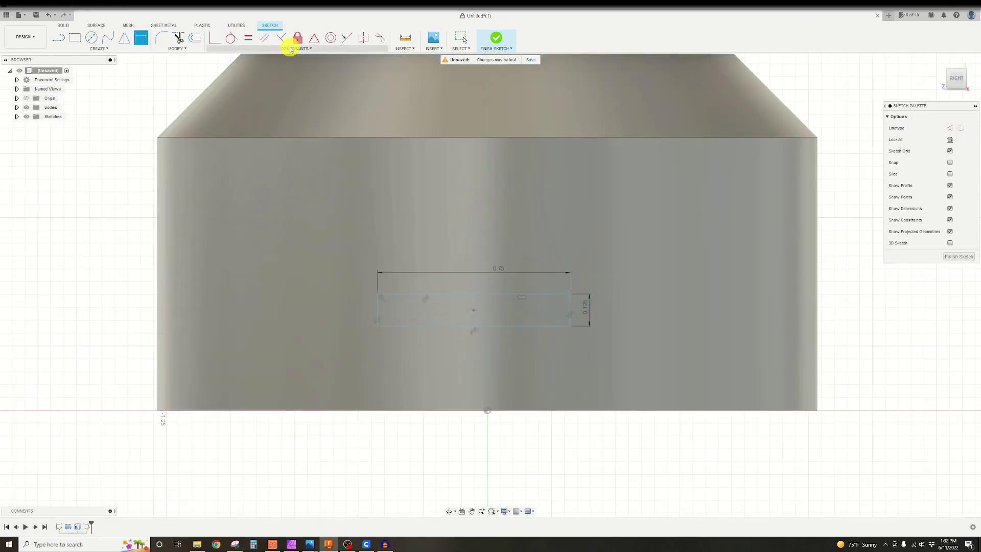
pyautogui.click(296, 49)
# Dimension the rectangle's centre 0.75 from the top line of the wide section
pyautogui.press('d')
pyautogui.click(484, 308)
pyautogui.click(485, 152)
pyautogui.click(637, 247)
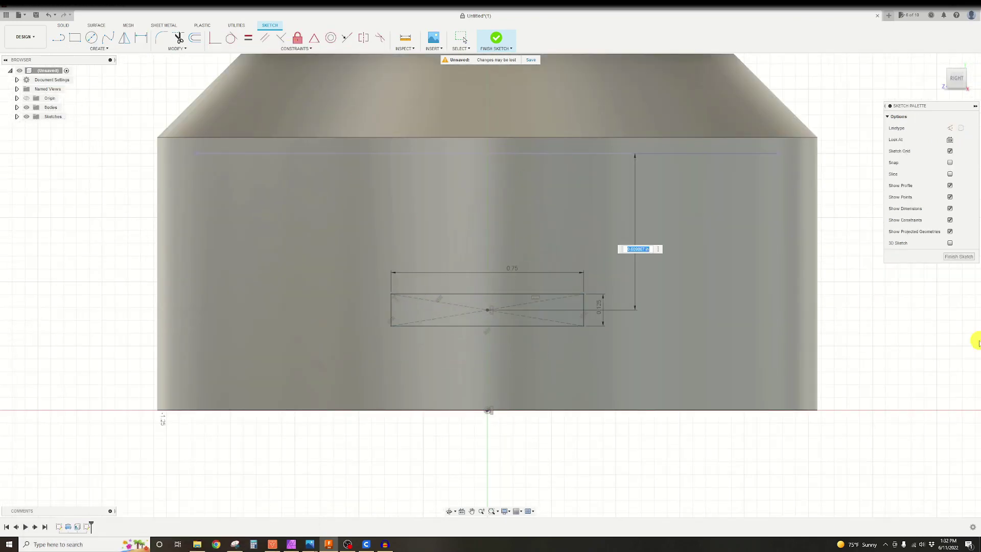
pyautogui.write('.75')
pyautogui.press('Return')
# Finish the sketch and extrude the rectangle as a cut through the wall
pyautogui.click(495, 38)
pyautogui.click(58, 37)
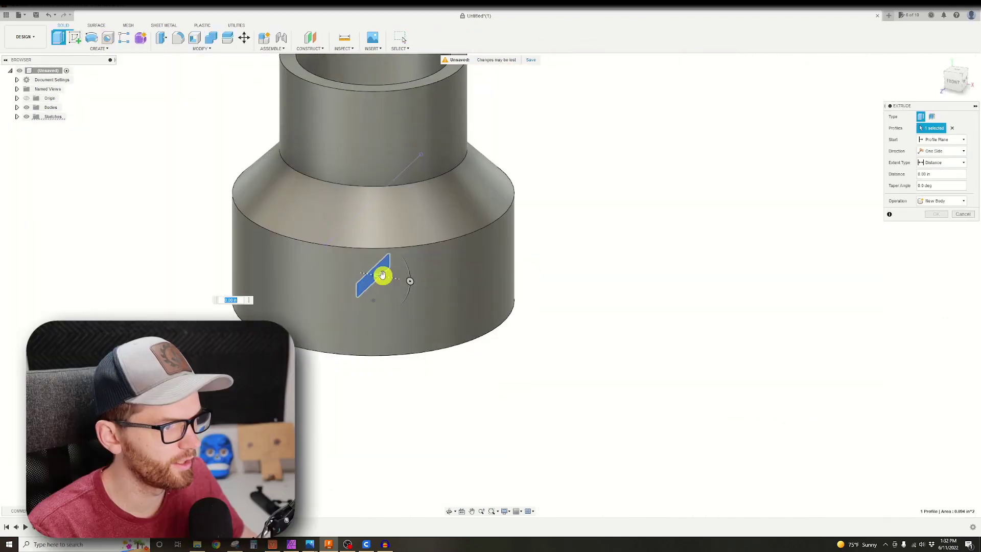
pyautogui.moveTo(381, 276); pyautogui.dragTo(605, 312)
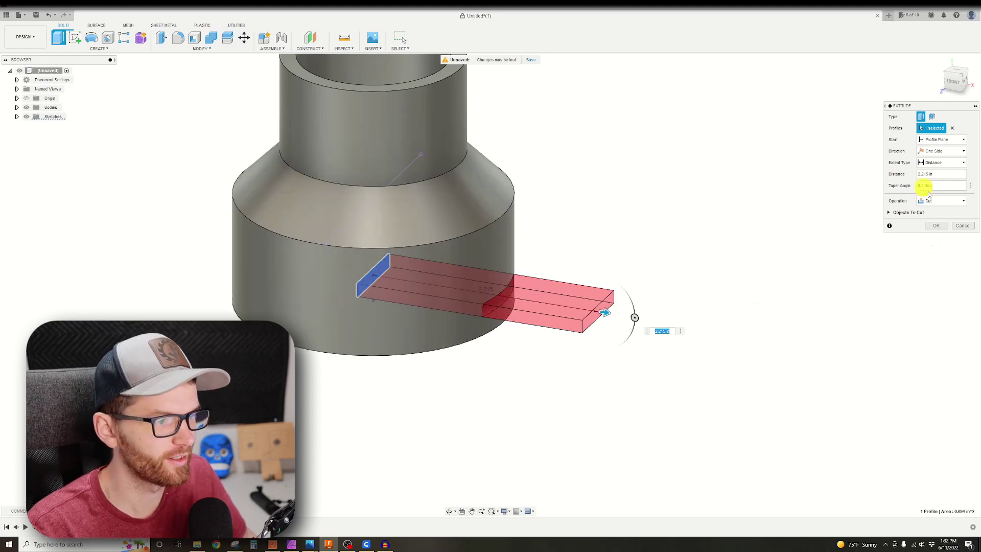
pyautogui.click(931, 225)
pyautogui.keyDown('shift'); pyautogui.moveTo(555, 258); pyautogui.dragTo(572, 274, button='middle'); pyautogui.keyUp('shift')
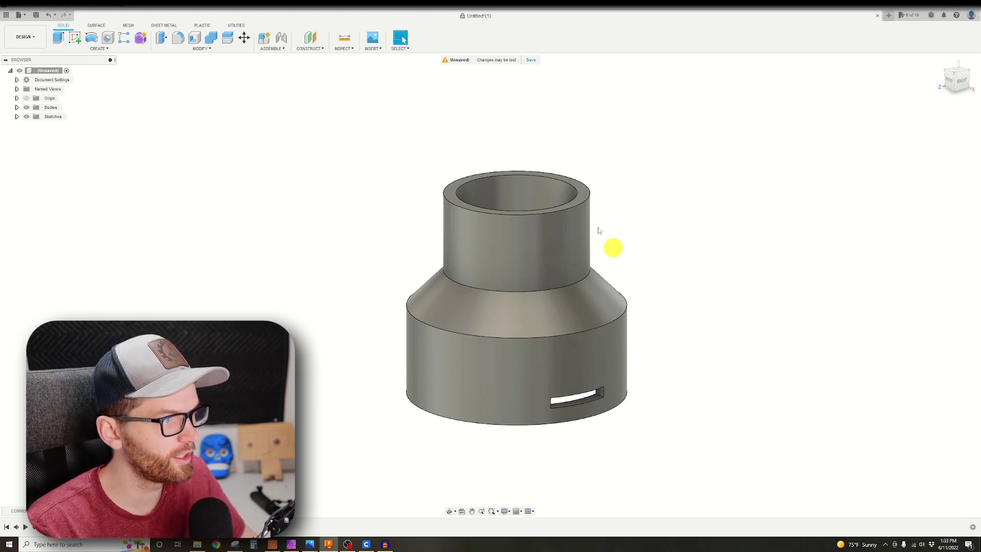
pyautogui.click(202, 49)
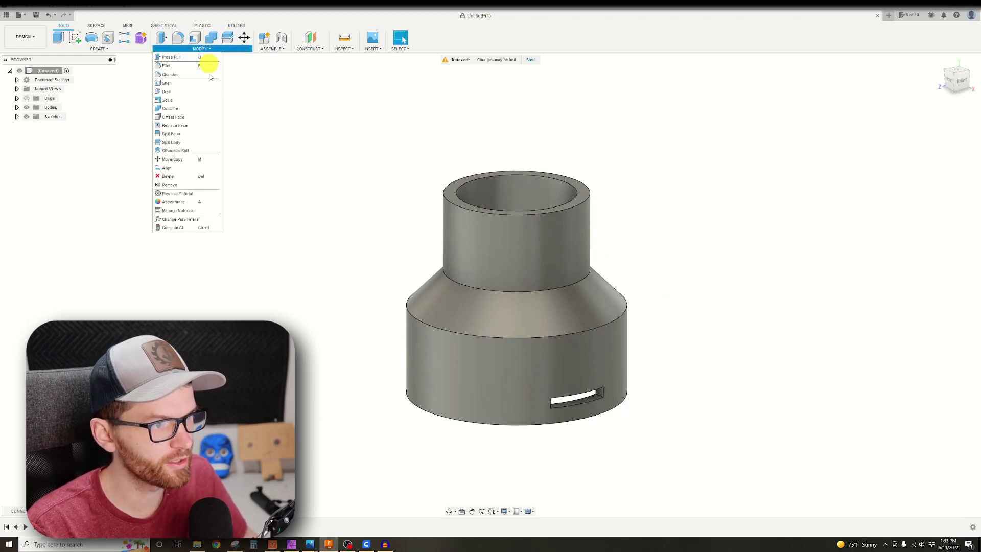
# Change the Tool_Dia parameter to 1.5 in, then to 2 in
pyautogui.click(203, 220)
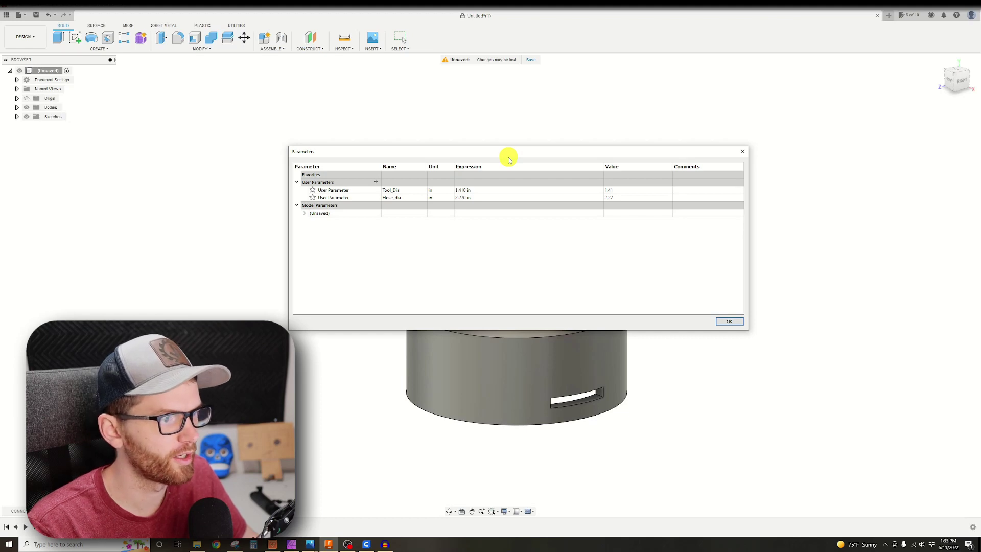
pyautogui.moveTo(492, 154); pyautogui.dragTo(498, 103)
pyautogui.click(483, 141)
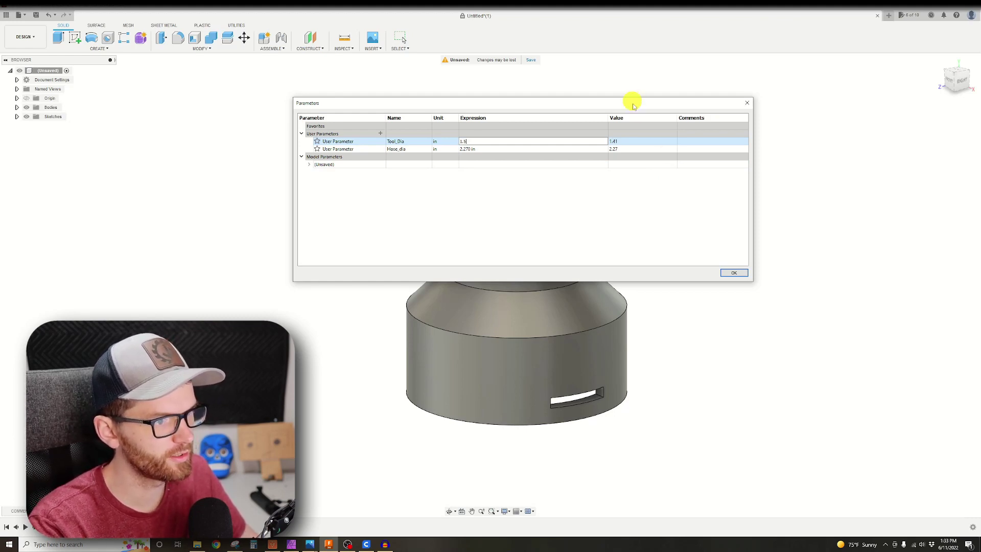
pyautogui.moveTo(632, 105); pyautogui.dragTo(390, 268)
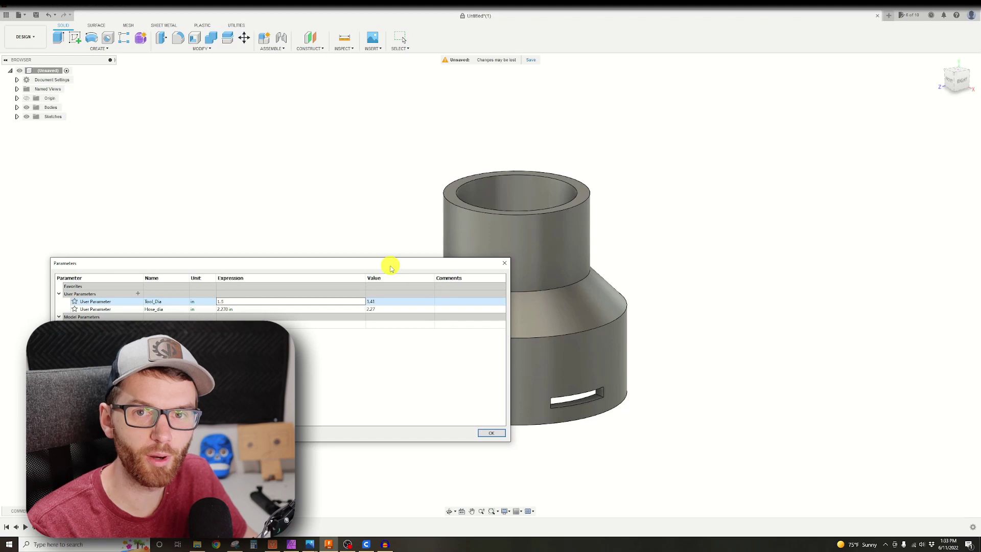
pyautogui.press('Return')
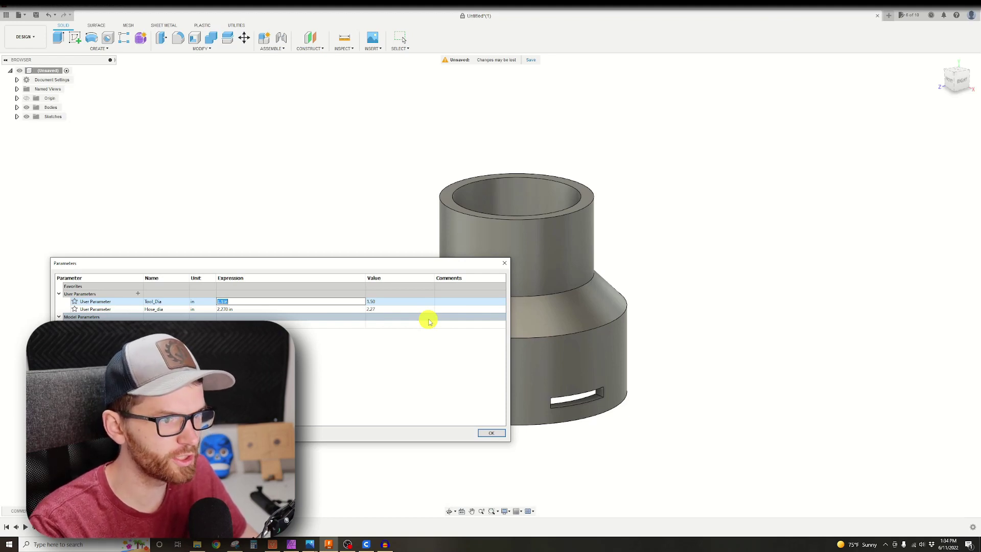
pyautogui.press('Return')
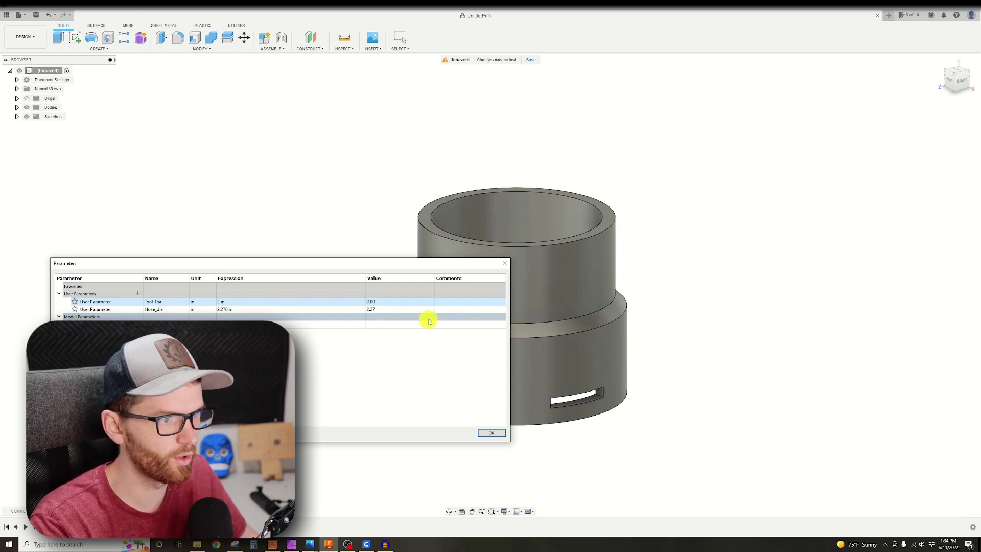
pyautogui.click(252, 302)
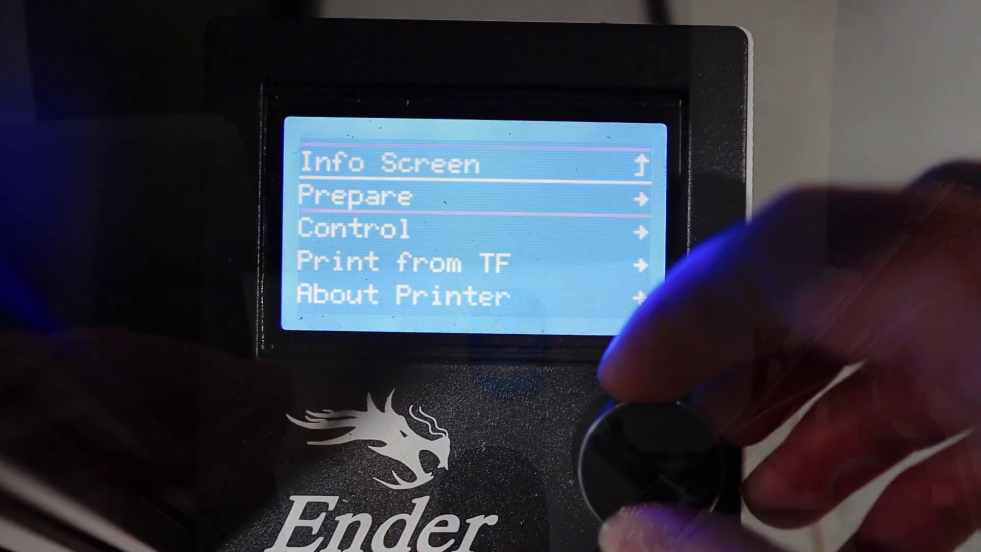
# Choose Print from TF and start printing CE5_dc.gcode
pyautogui.press('Down')
pyautogui.press('Return')
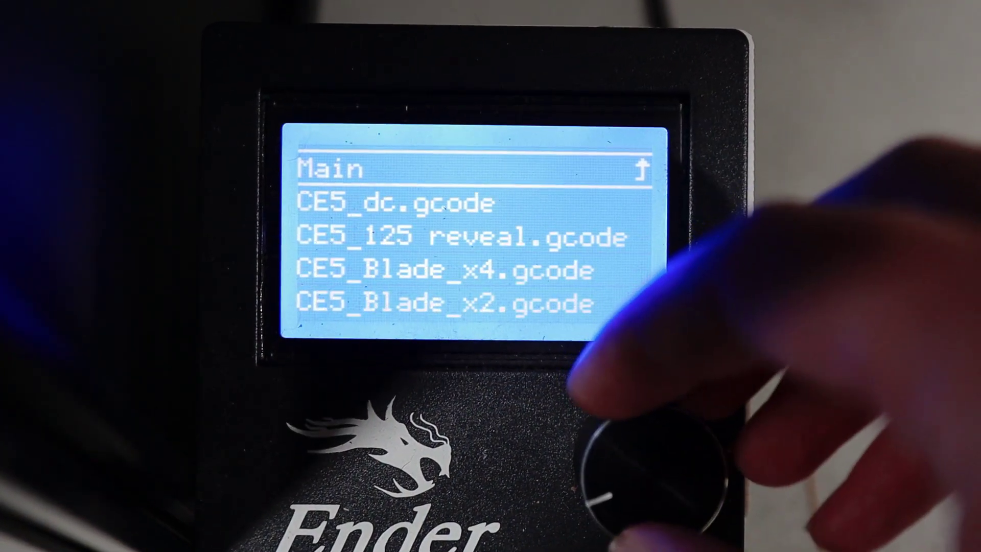
pyautogui.press('Down')
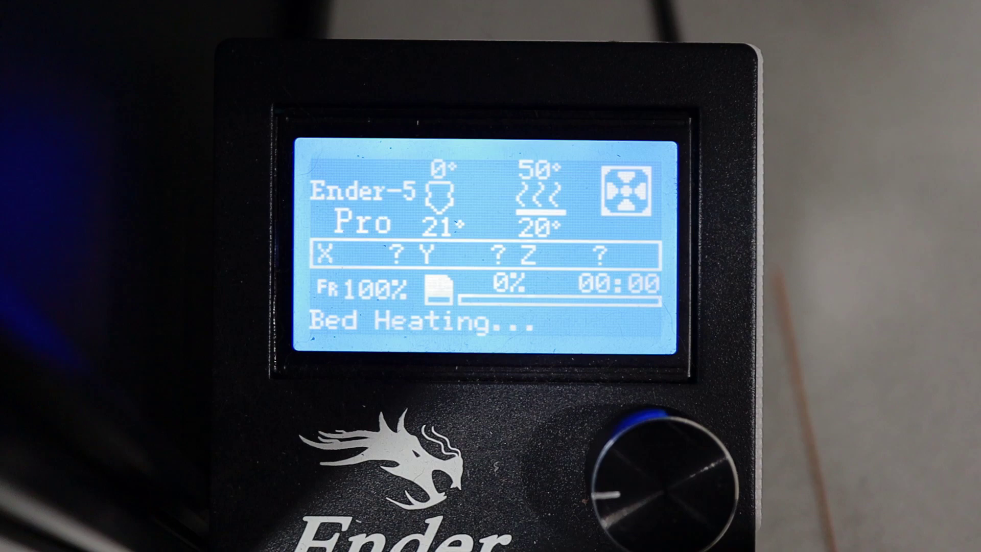